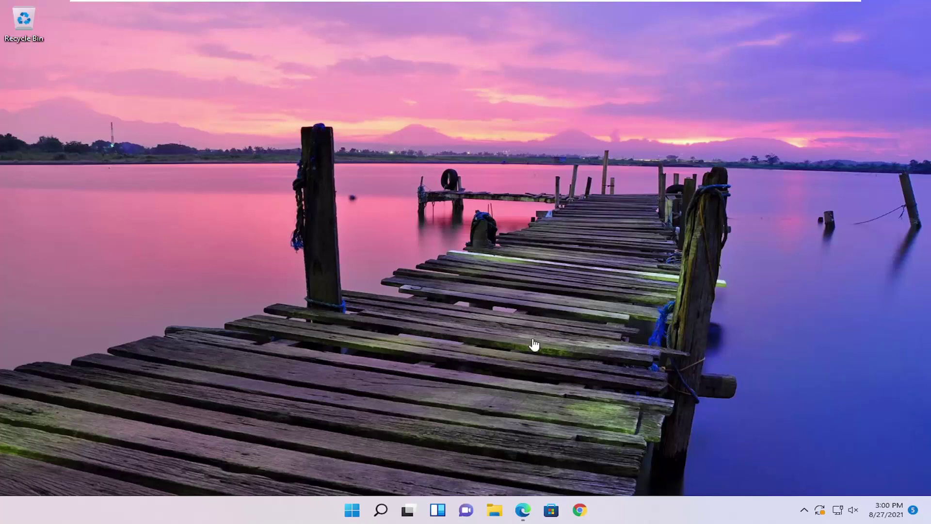
Step: Open Windows search and enter "settings" to find the Settings app
click(380, 510)
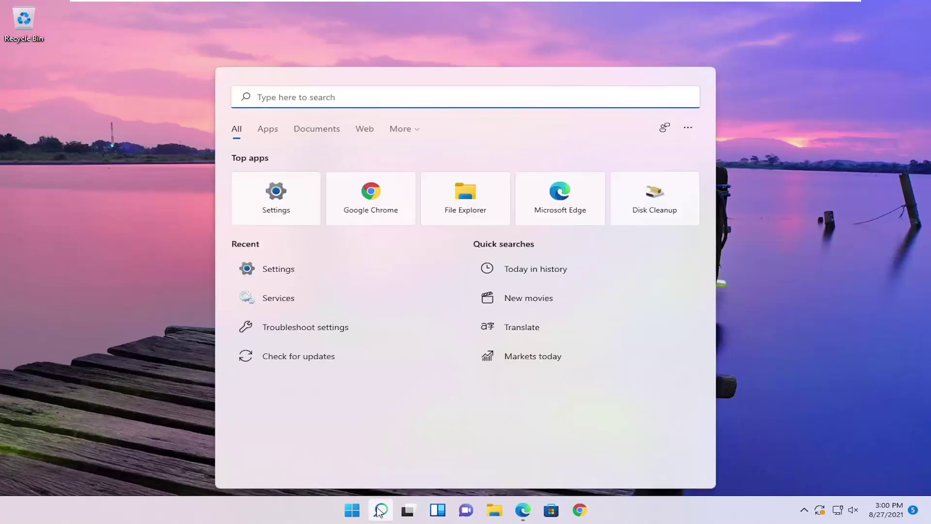
text(settings)
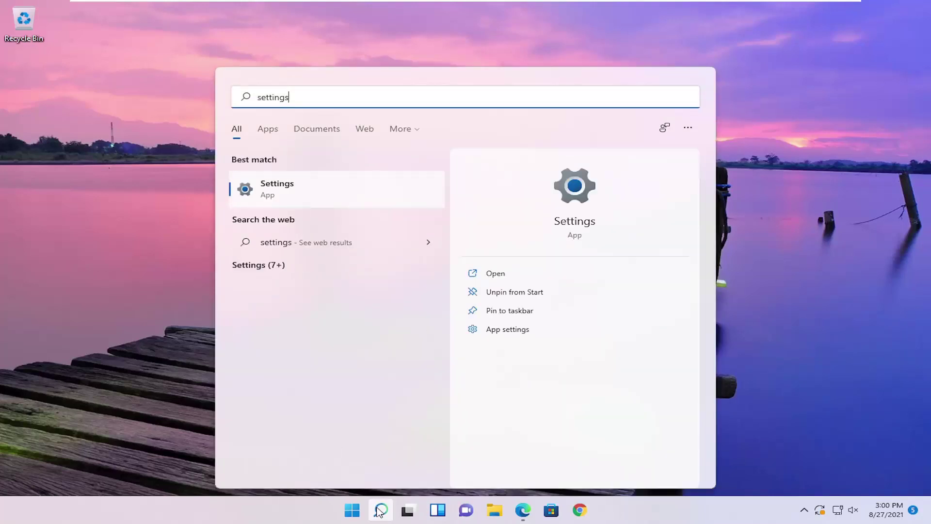
Step: Open Windows Update > Windows Insider Program and expand "Stop getting preview builds"
click(294, 193)
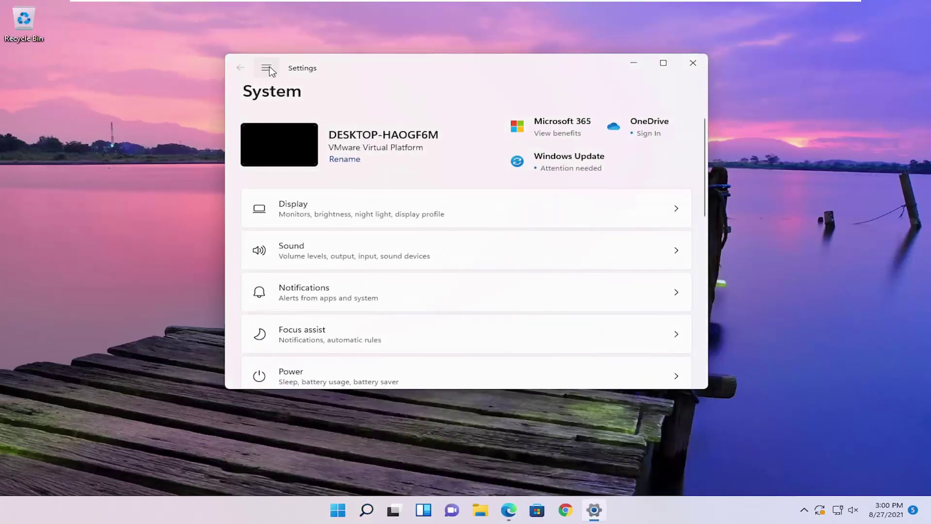
click(266, 68)
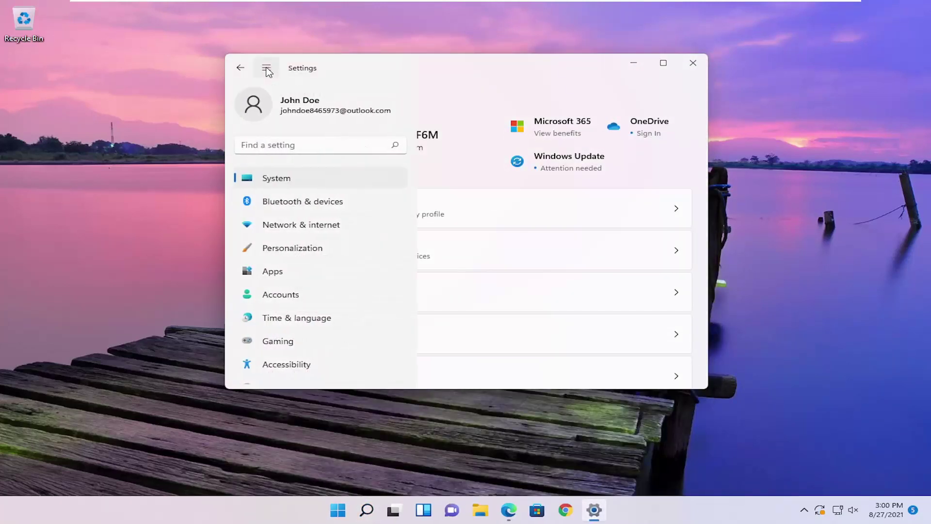
scroll(318, 281, down, 1)
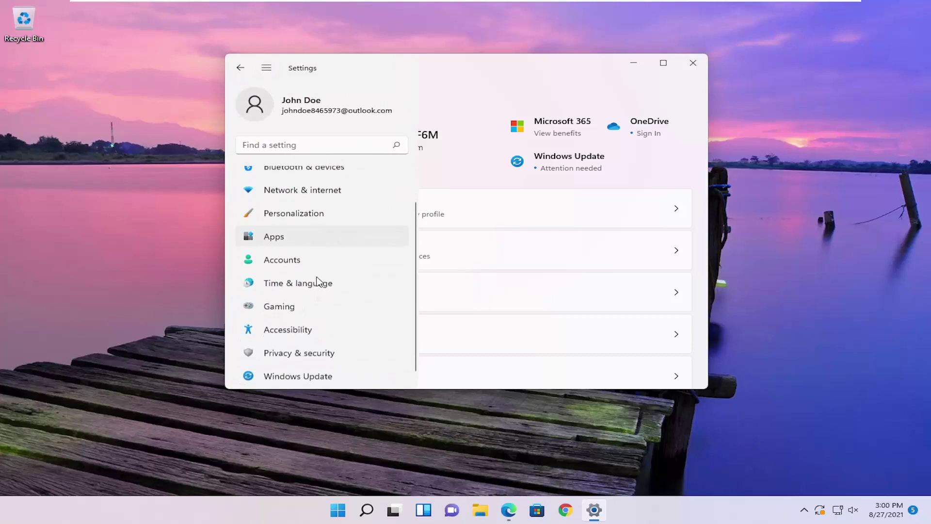
click(282, 375)
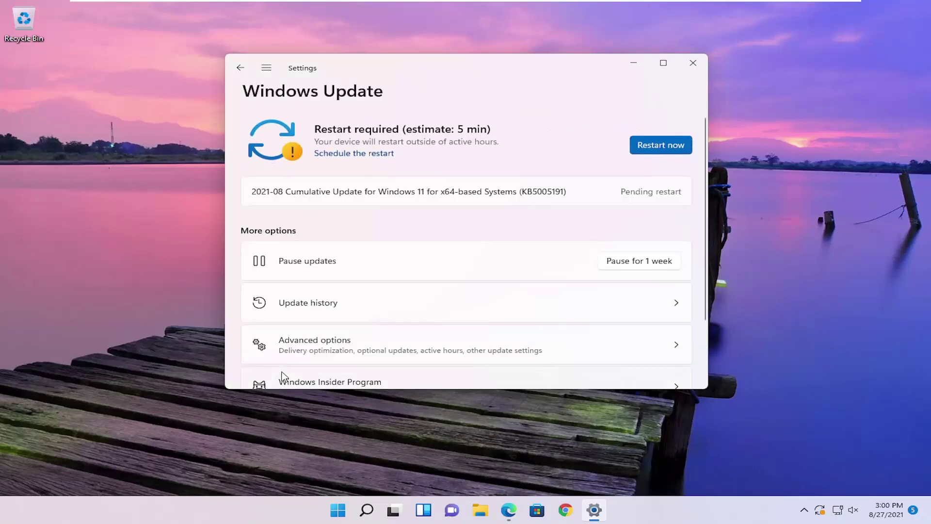
scroll(504, 275, down, 3)
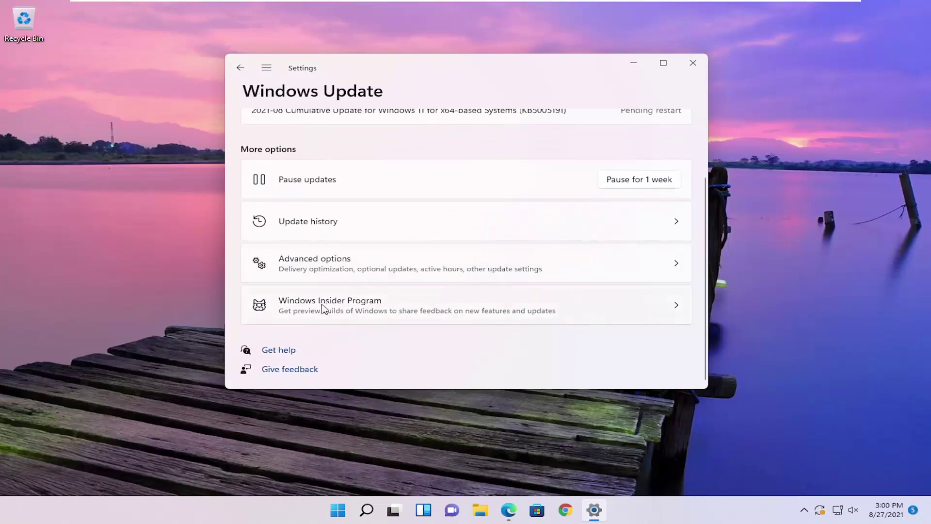
click(295, 304)
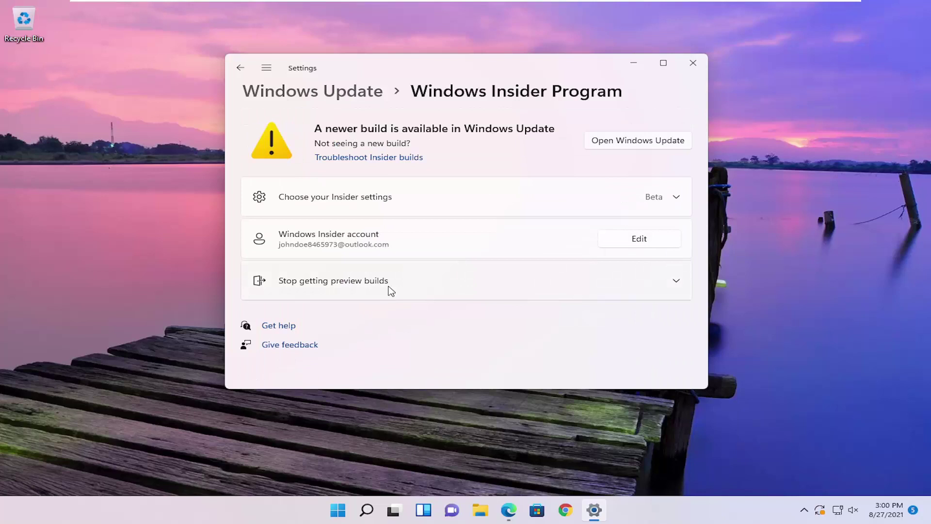
click(350, 292)
scroll(350, 293, down, 3)
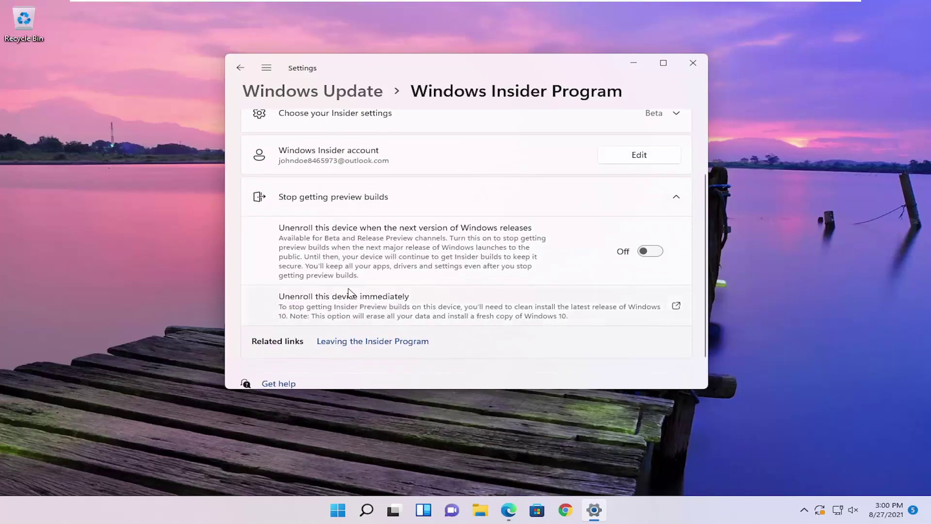
Step: Turn on "Unenroll this device when the next version of Windows releases" and minimize Settings
click(651, 251)
click(634, 63)
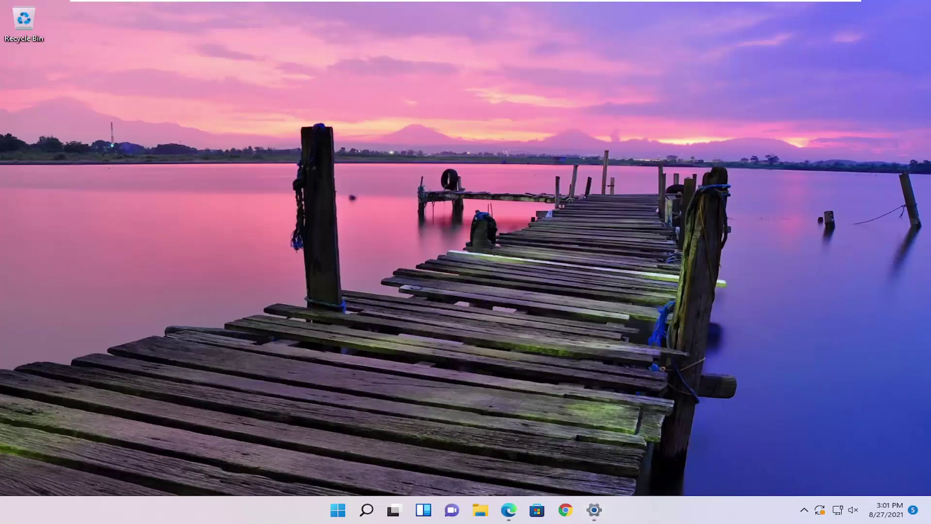